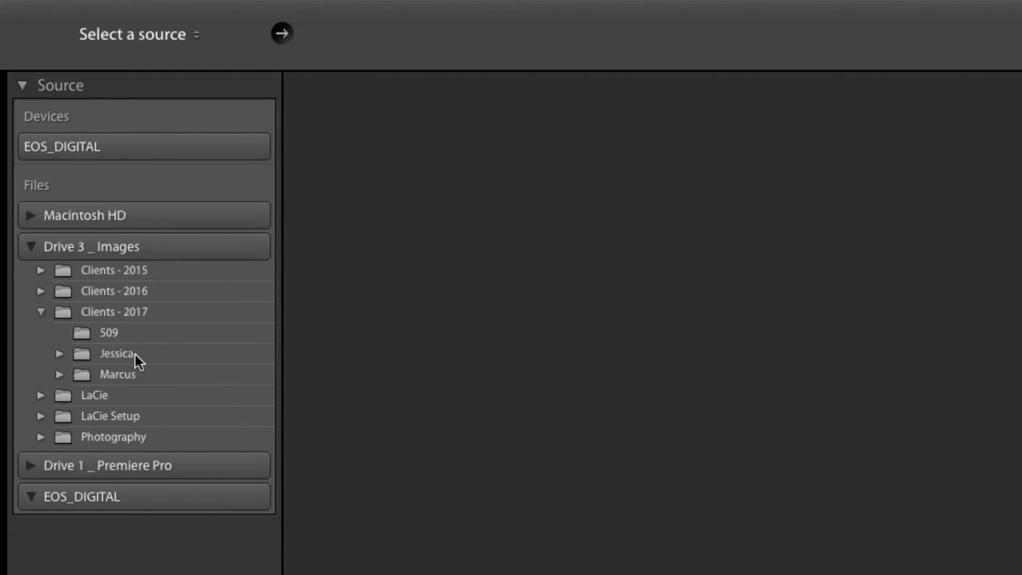
Load the 509 folder under Clients - 2017 as the import source
click(84, 337)
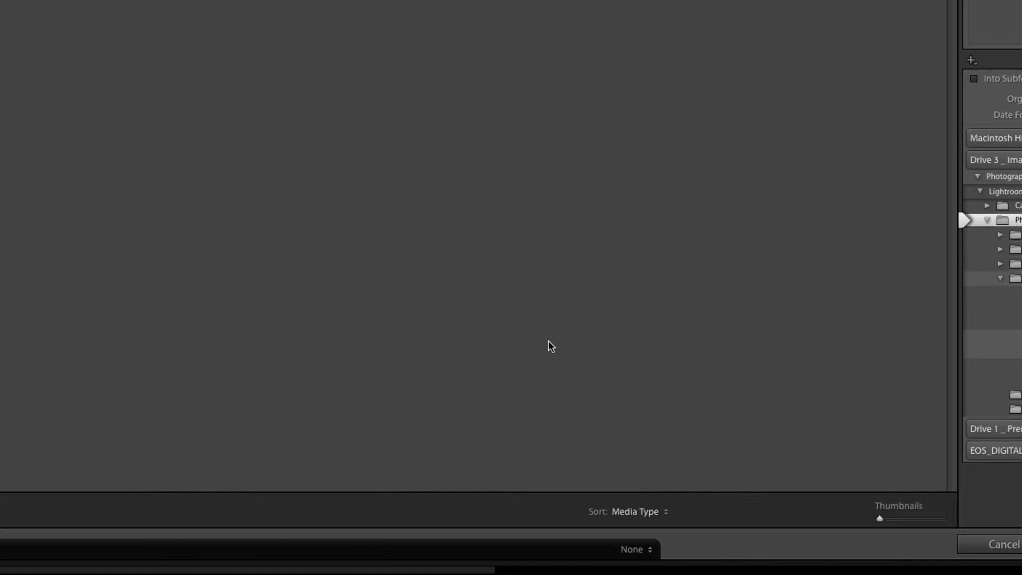
Check the sort options, keep Media Type, and enlarge the preview thumbnails slightly
click(628, 513)
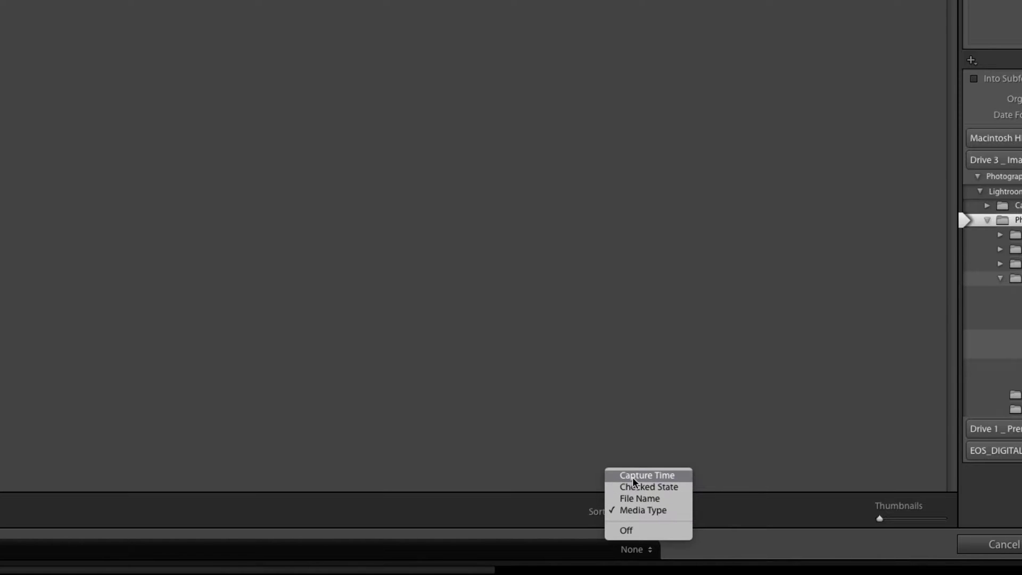
click(563, 516)
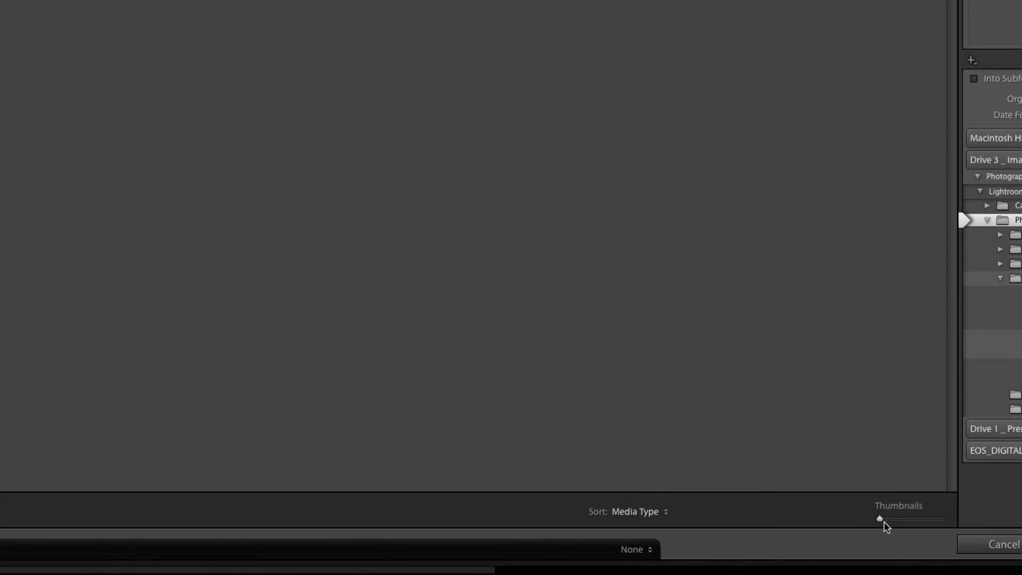
drag(881, 519, 906, 525)
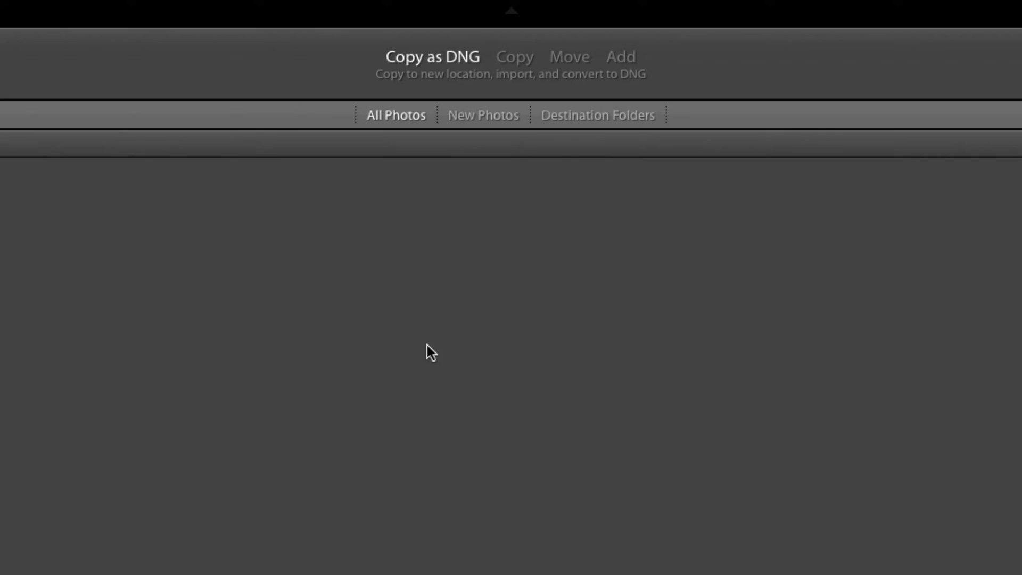
Switch the import mode to Copy
click(519, 58)
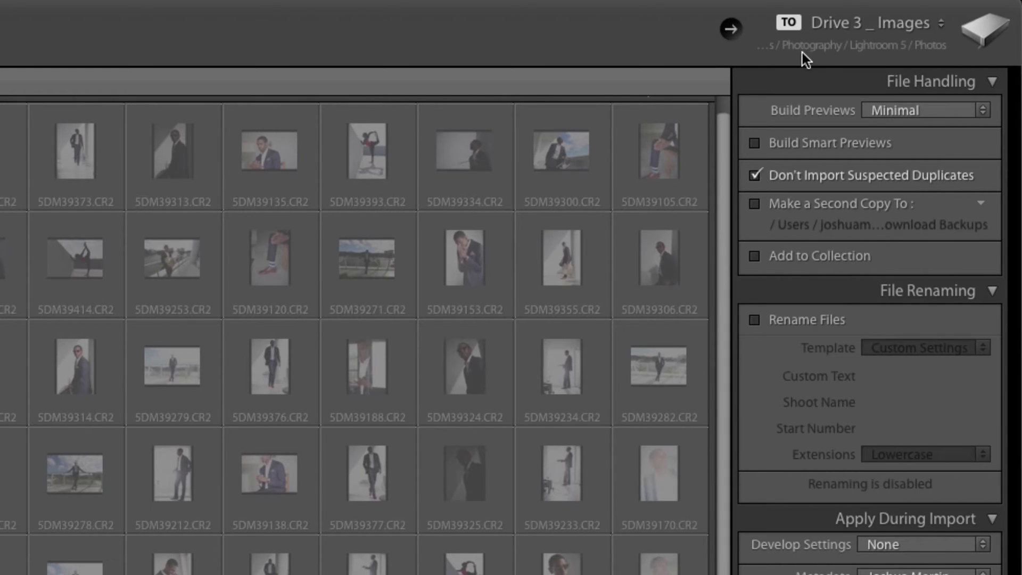
Choose Other Destination from the To destination menu
click(824, 25)
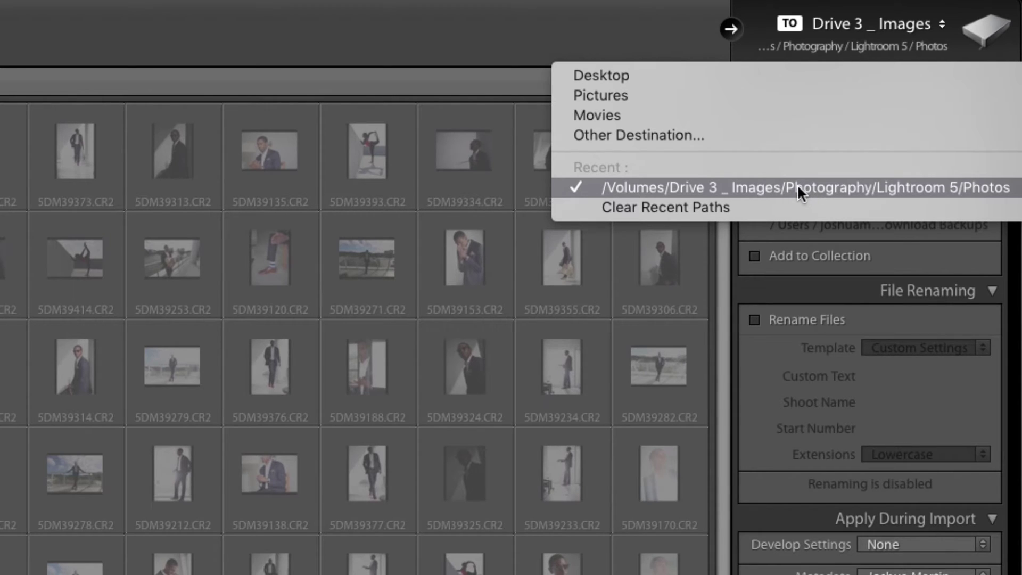
click(643, 136)
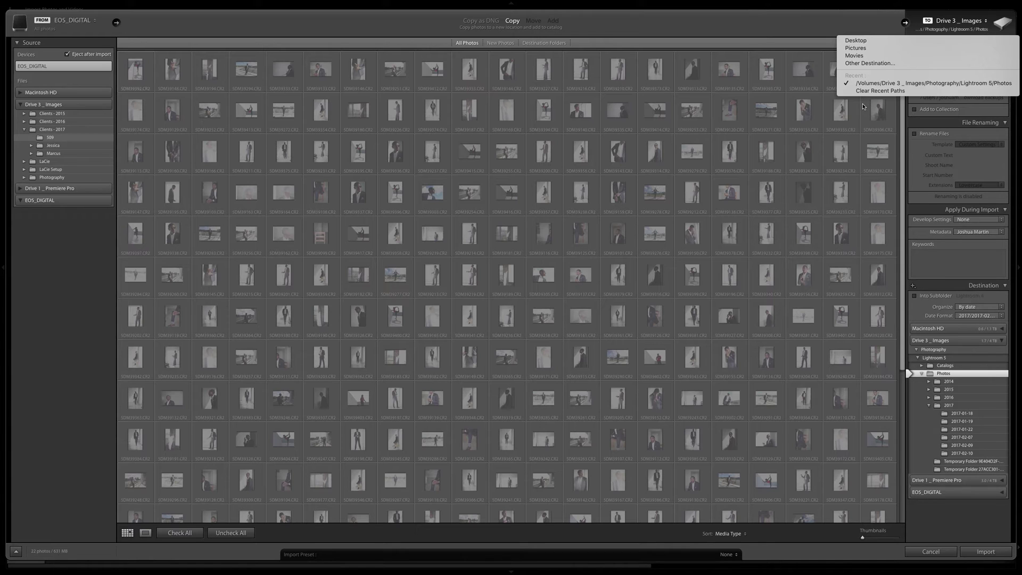
Dismiss the destination menu, keeping Drive 3 _ Images Lightroom 5/Photos
click(863, 106)
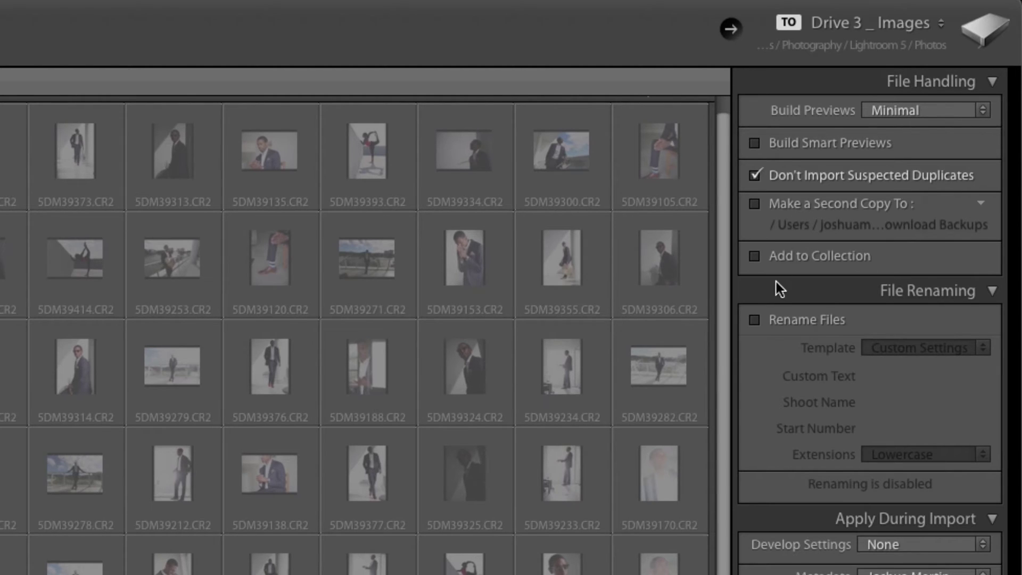
Try Add to Collection and Rename Files, leave both off, and collapse File Renaming
click(795, 254)
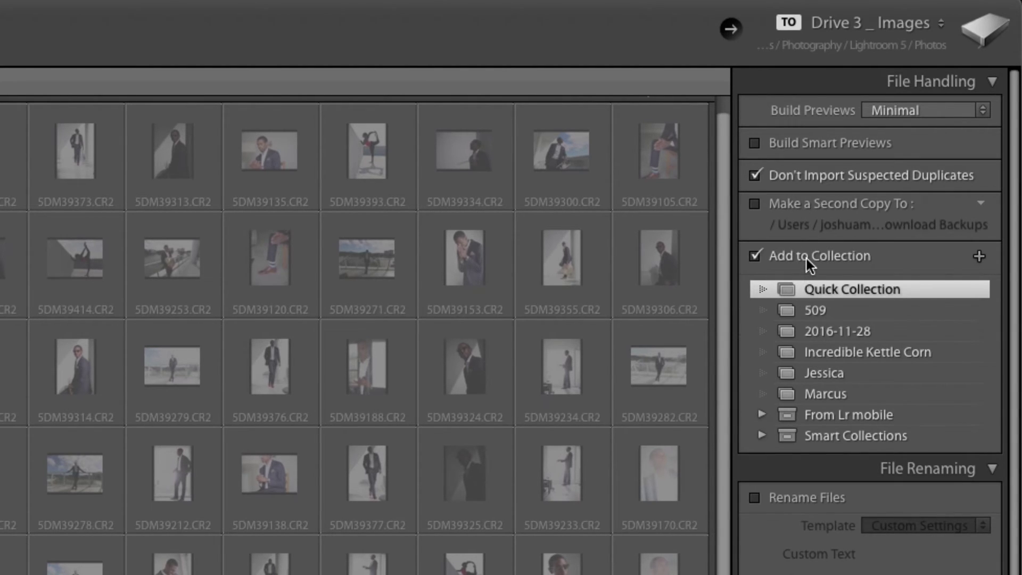
click(806, 259)
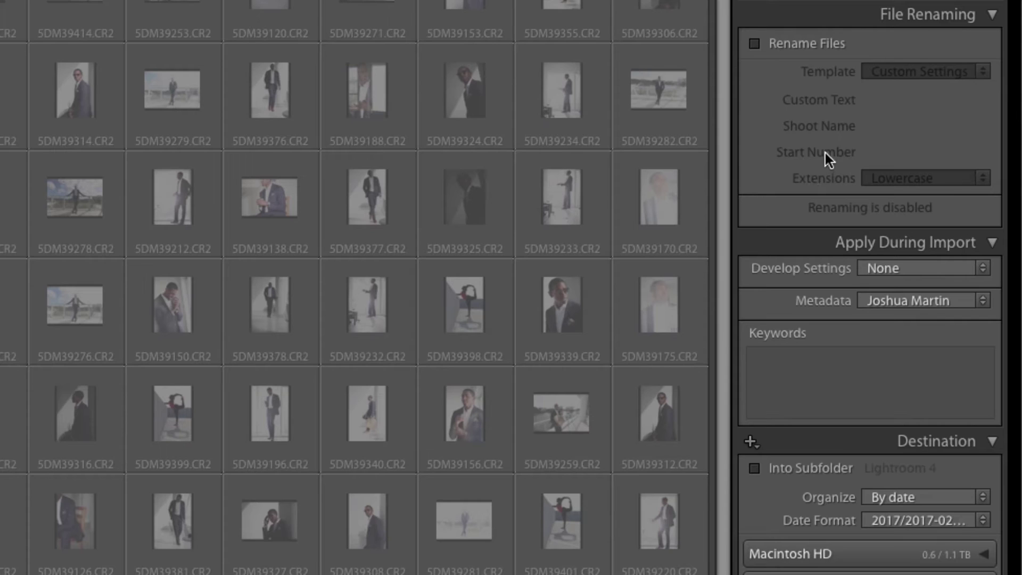
click(803, 45)
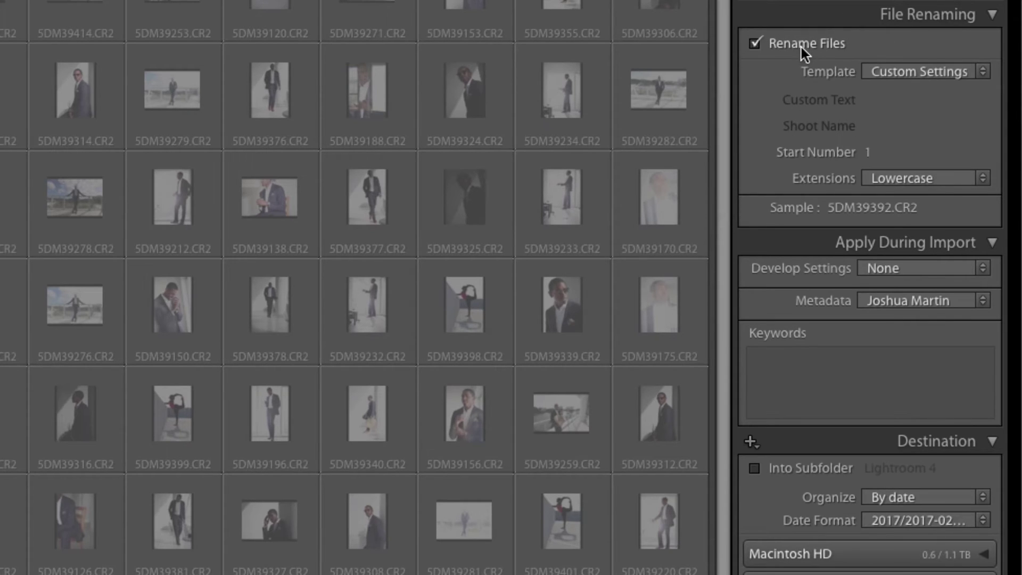
click(801, 47)
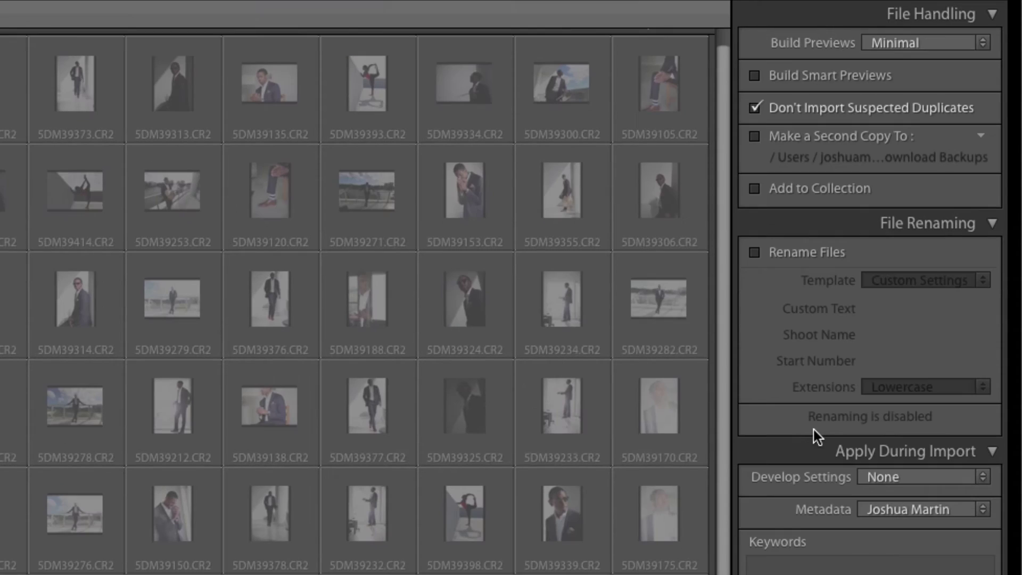
click(894, 221)
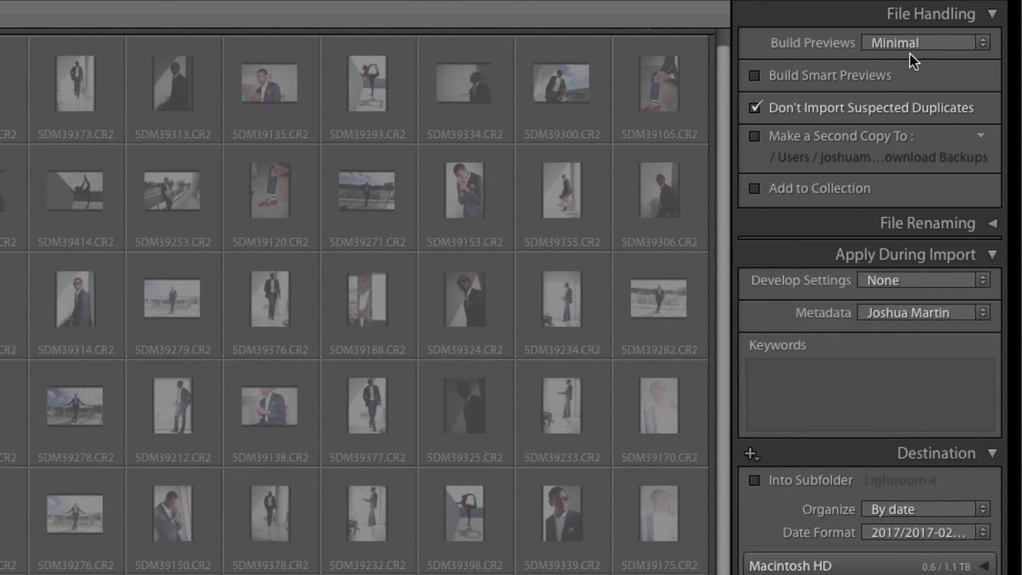
Collapse File Handling and leave Develop Settings at None after browsing the presets
click(928, 14)
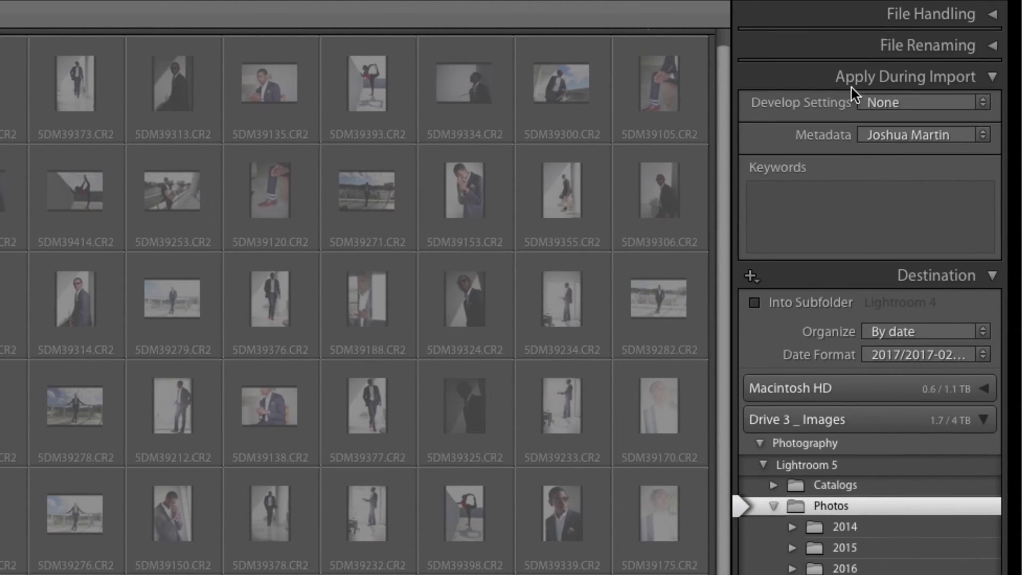
click(883, 99)
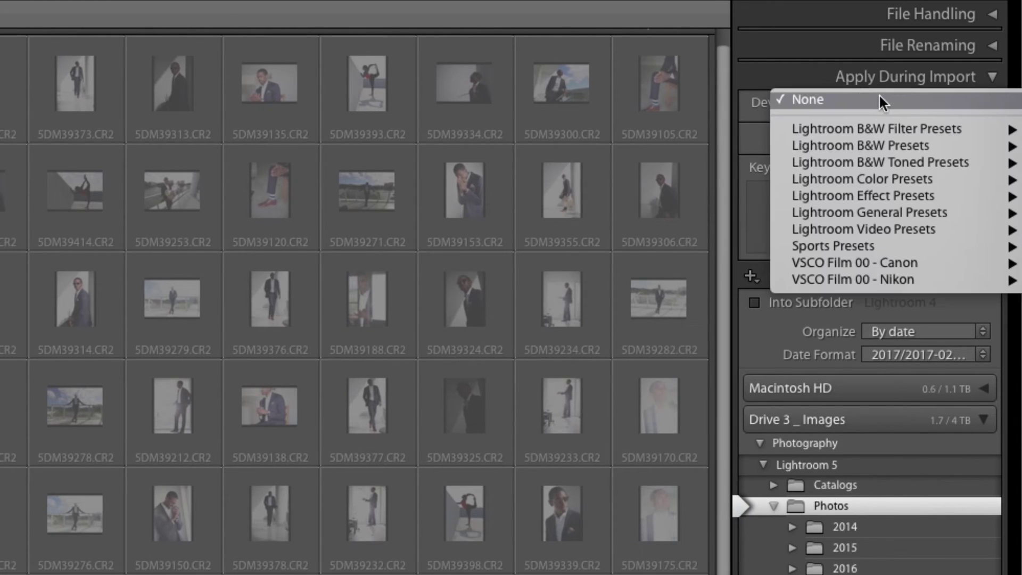
click(879, 100)
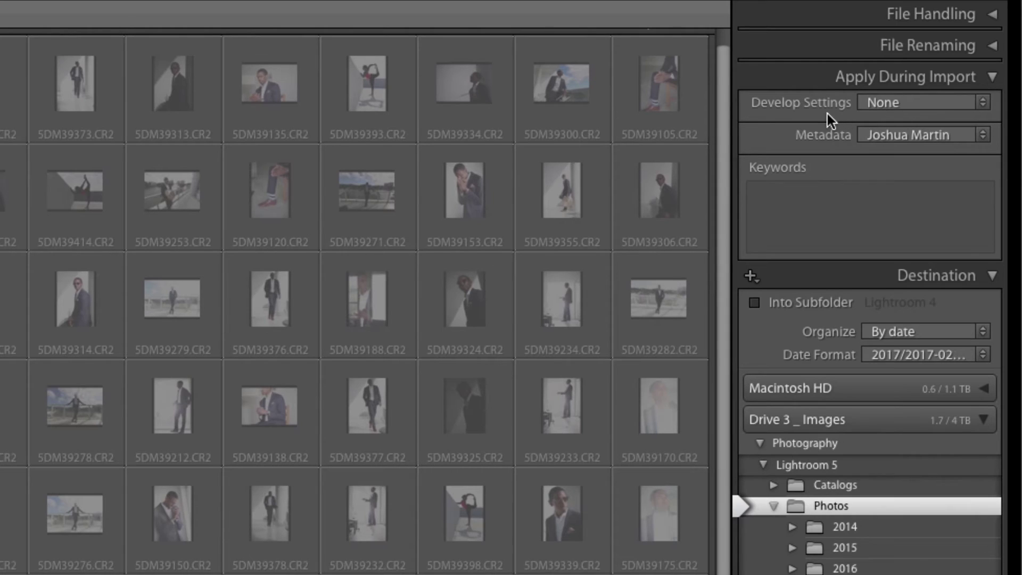
click(872, 103)
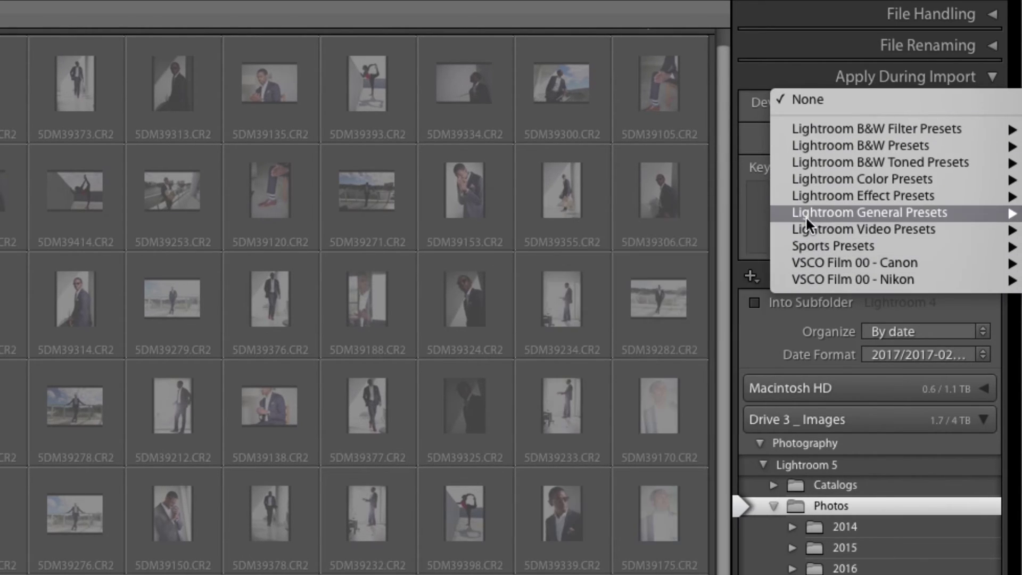
click(752, 100)
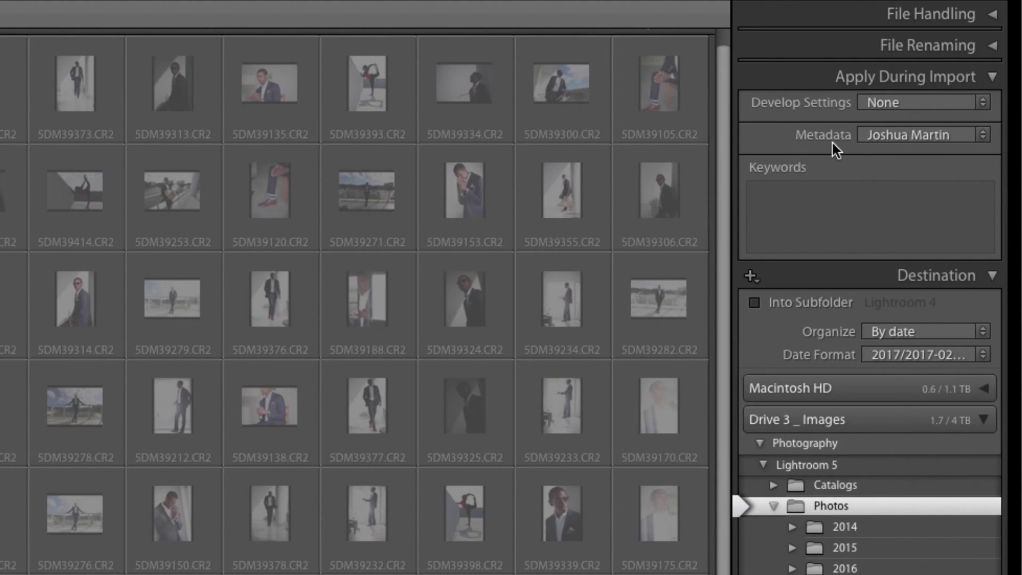
Open the Metadata preset list in Apply During Import and pick Edit Presets
click(883, 132)
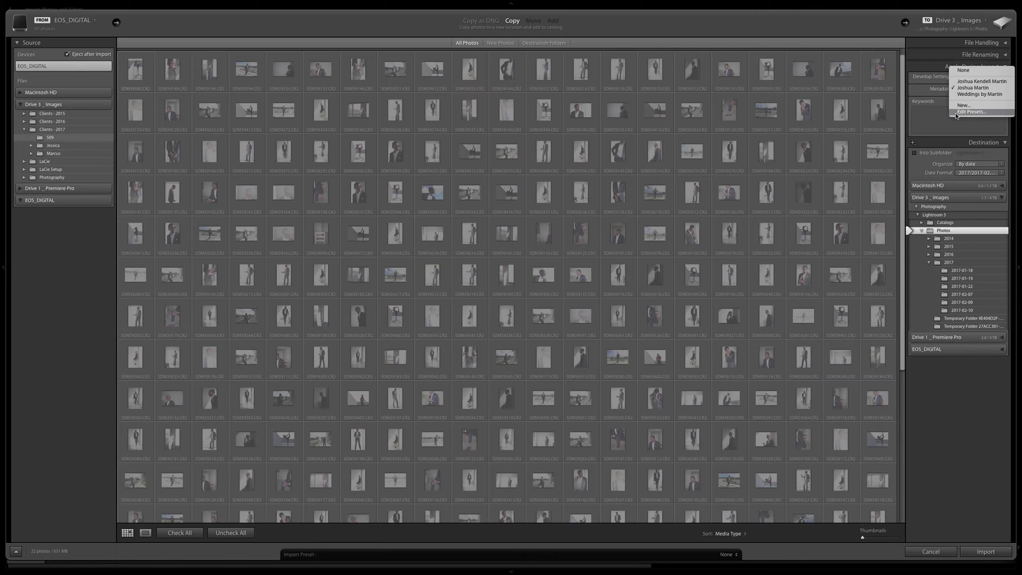
click(957, 115)
Review the Edit Metadata Presets dialog, then close it with Done and Don't Save
click(958, 112)
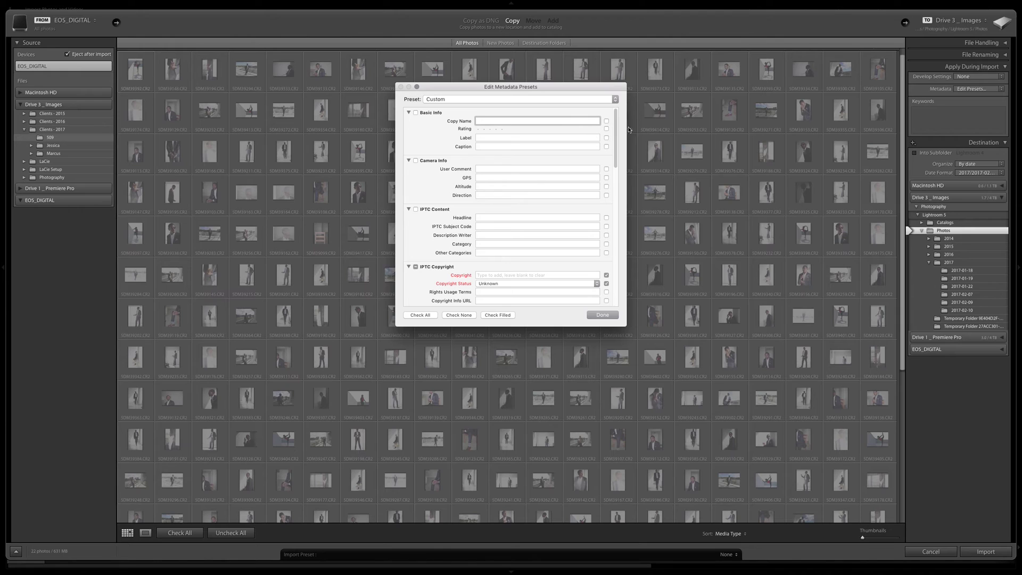
mouse_move(617, 125)
mouse_down()
mouse_move(599, 167)
mouse_move(609, 147)
mouse_move(600, 263)
mouse_move(600, 119)
mouse_up()
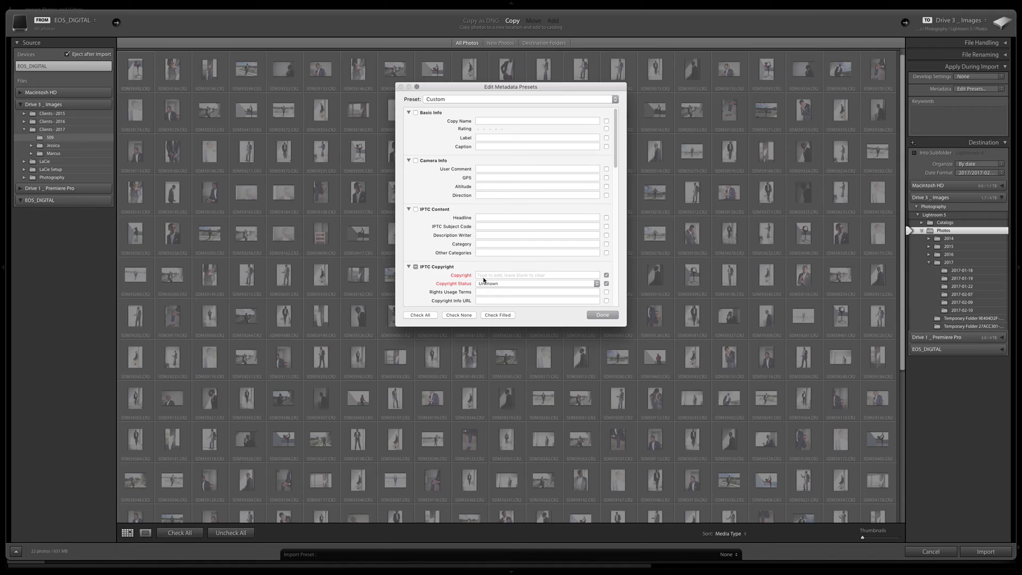
click(598, 315)
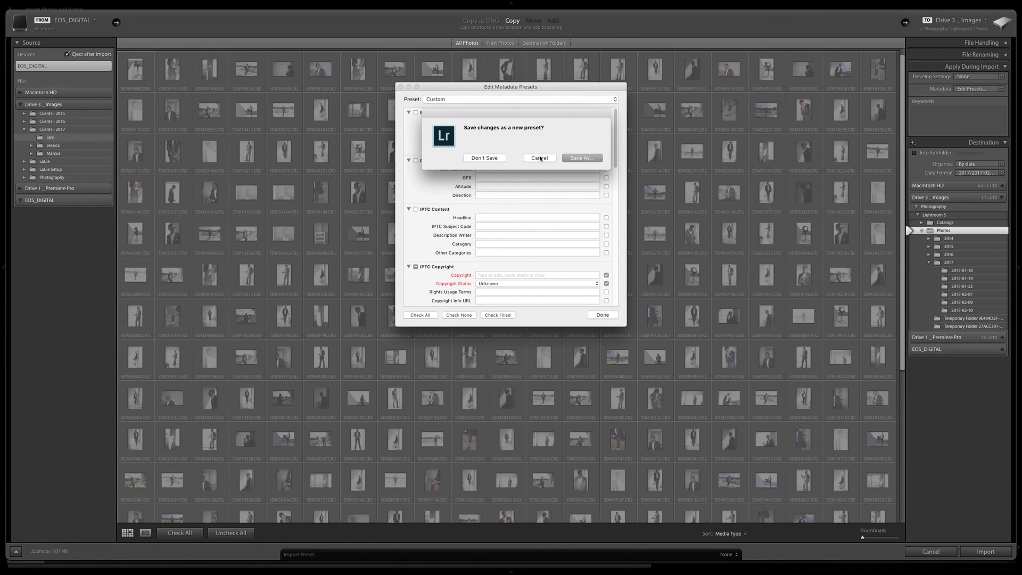
click(484, 159)
click(935, 123)
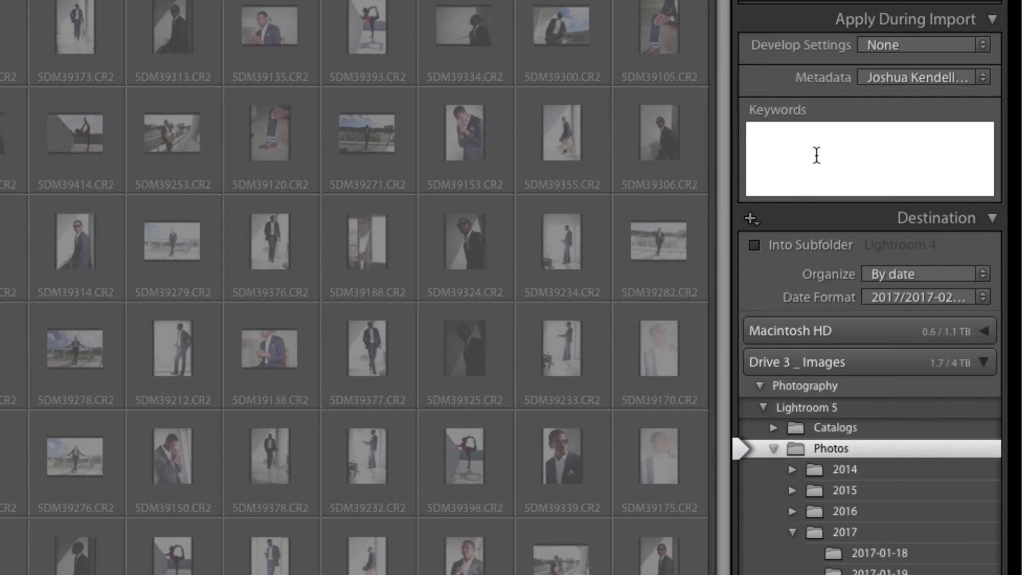
scroll(881, 288, down, 5)
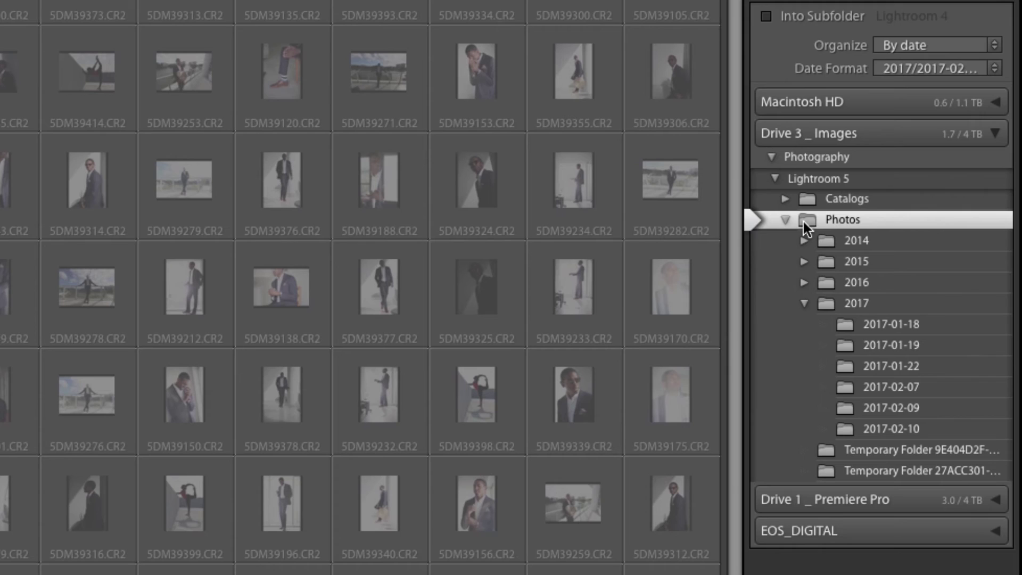
click(829, 301)
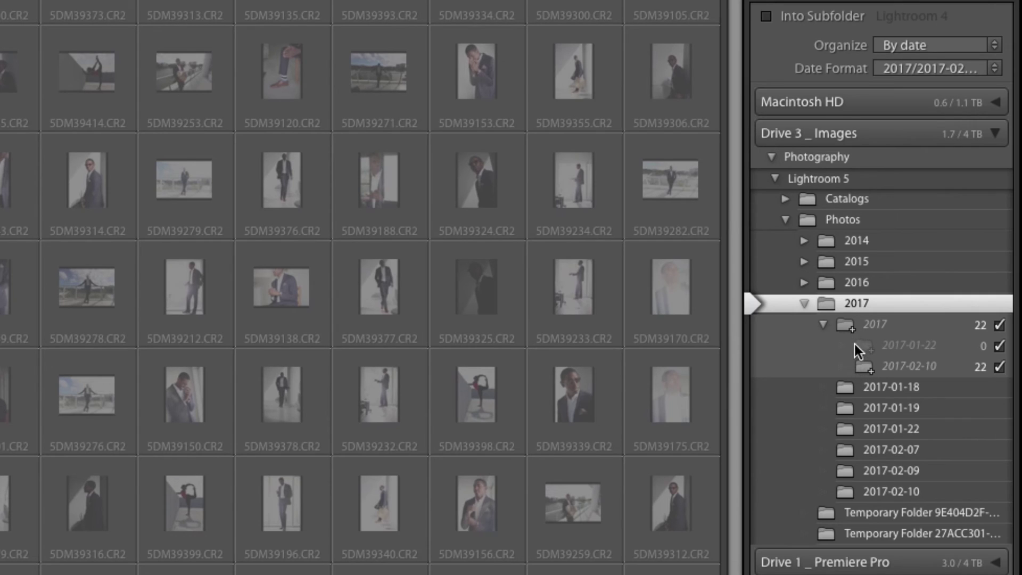
click(844, 220)
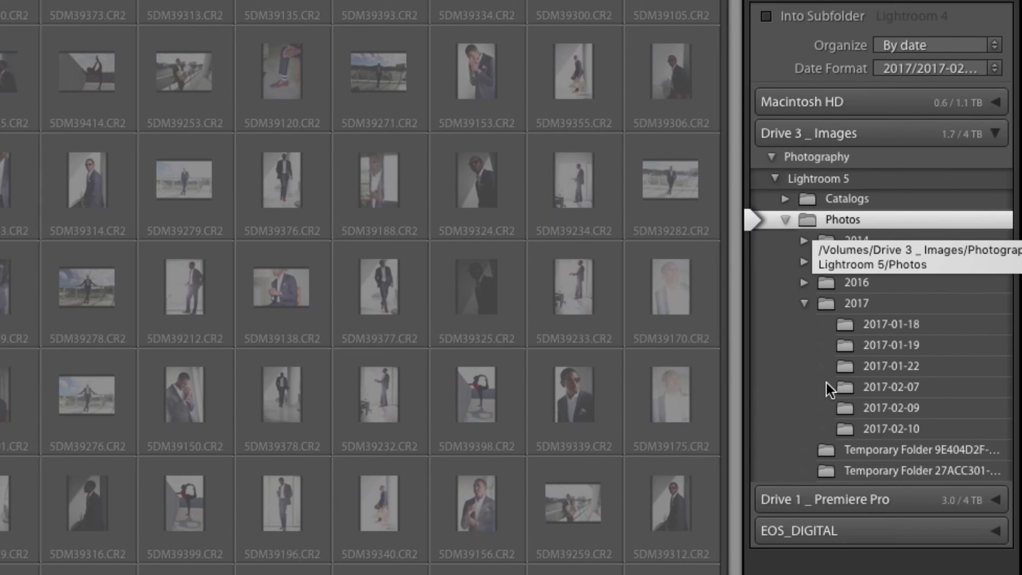
click(821, 301)
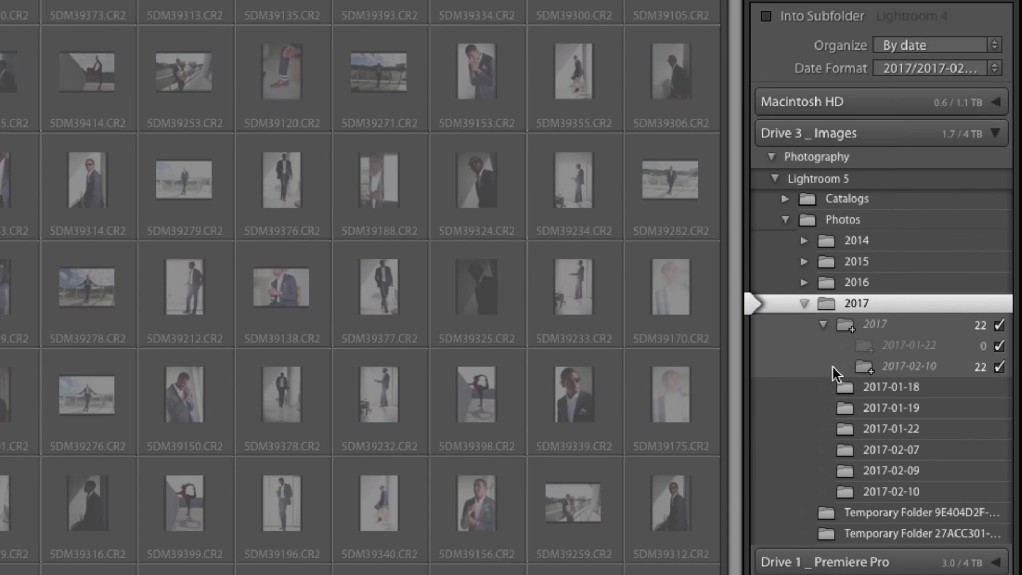
click(832, 220)
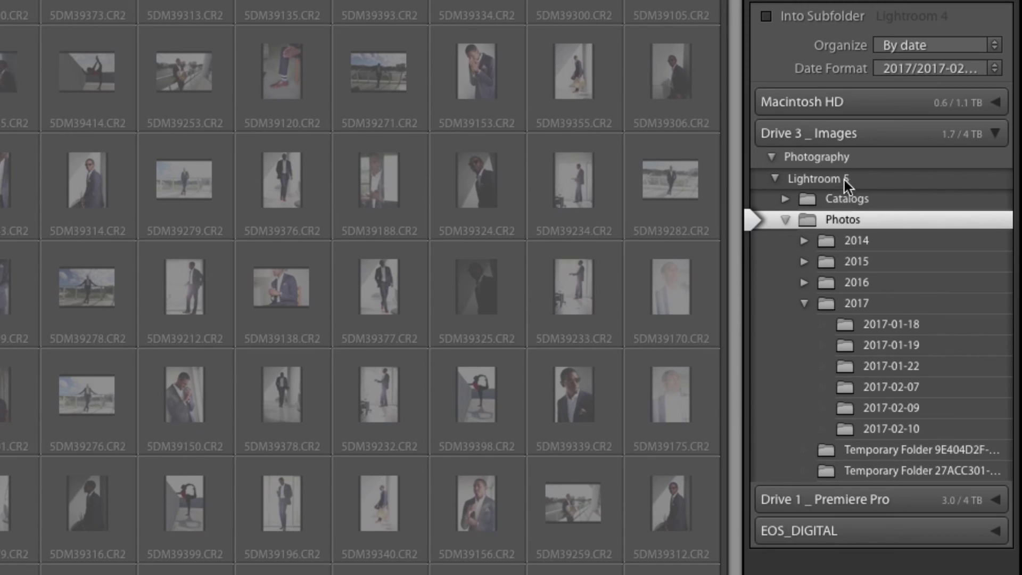
Keep the 2017/2017-02-11 date format and show the Destination folder options
click(885, 71)
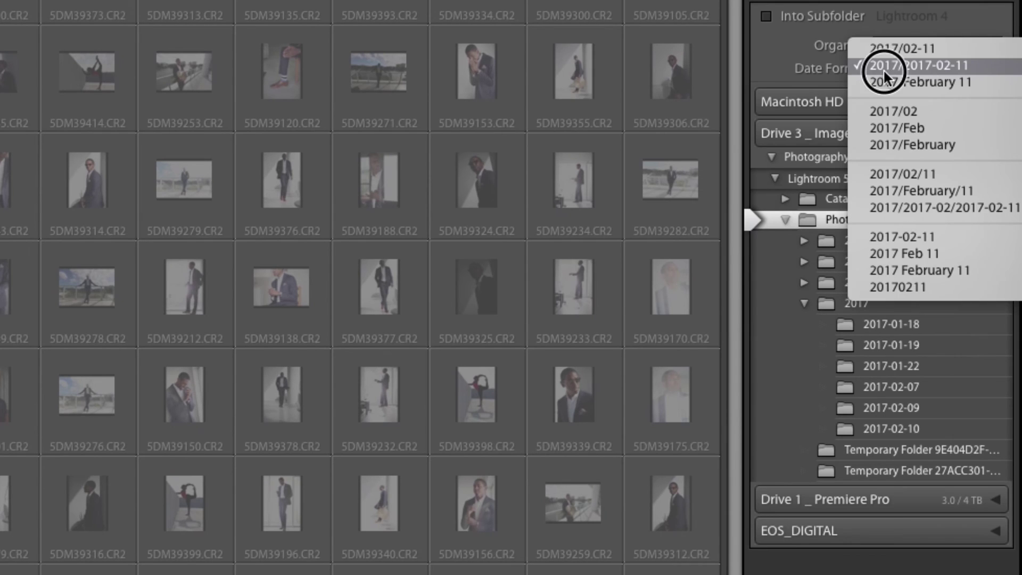
click(883, 67)
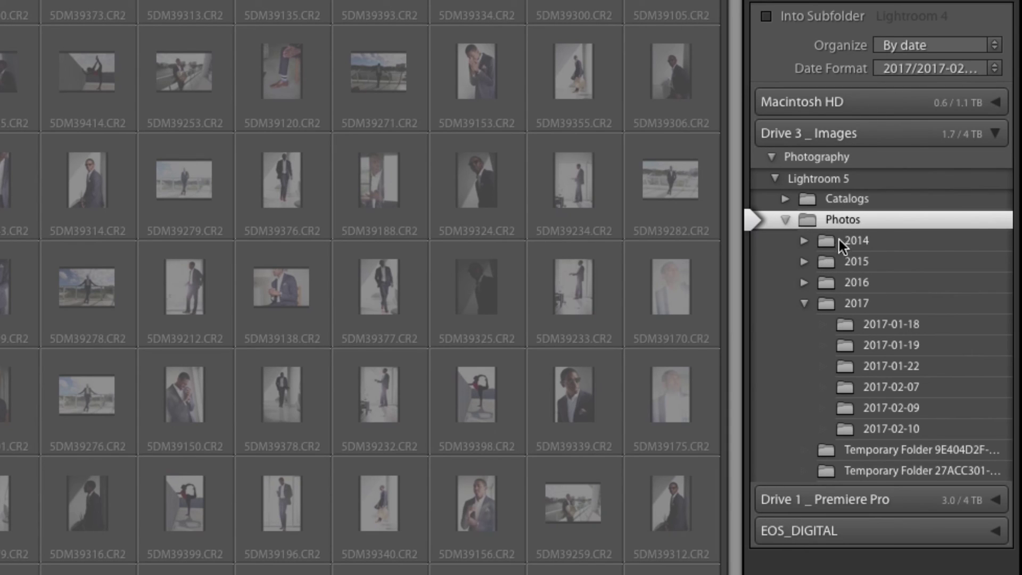
click(767, 7)
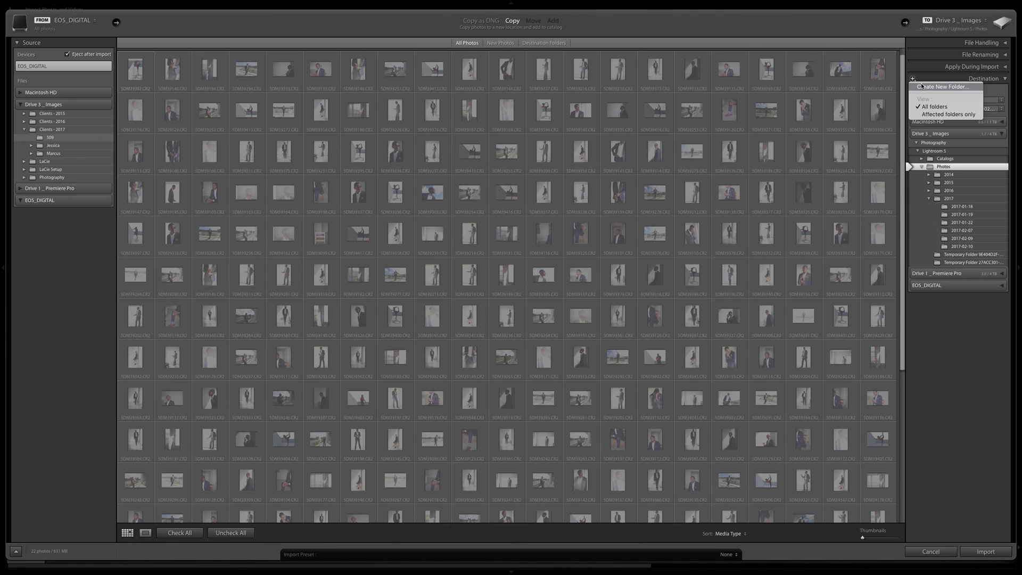
Start a new destination folder, then cancel so the import stays under Photos 2017/2017-02-10
click(922, 86)
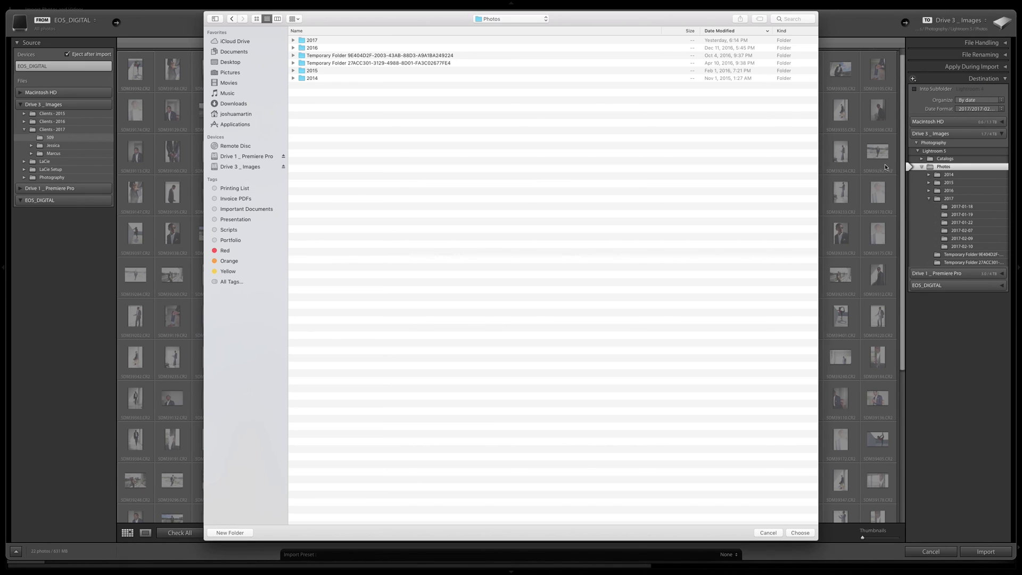
click(767, 533)
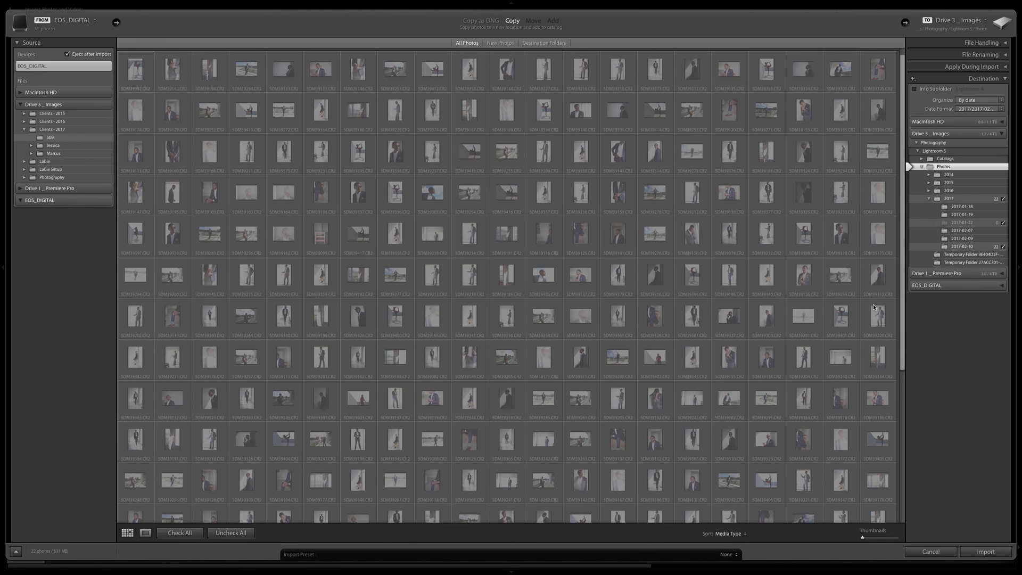
mouse_move(875, 308)
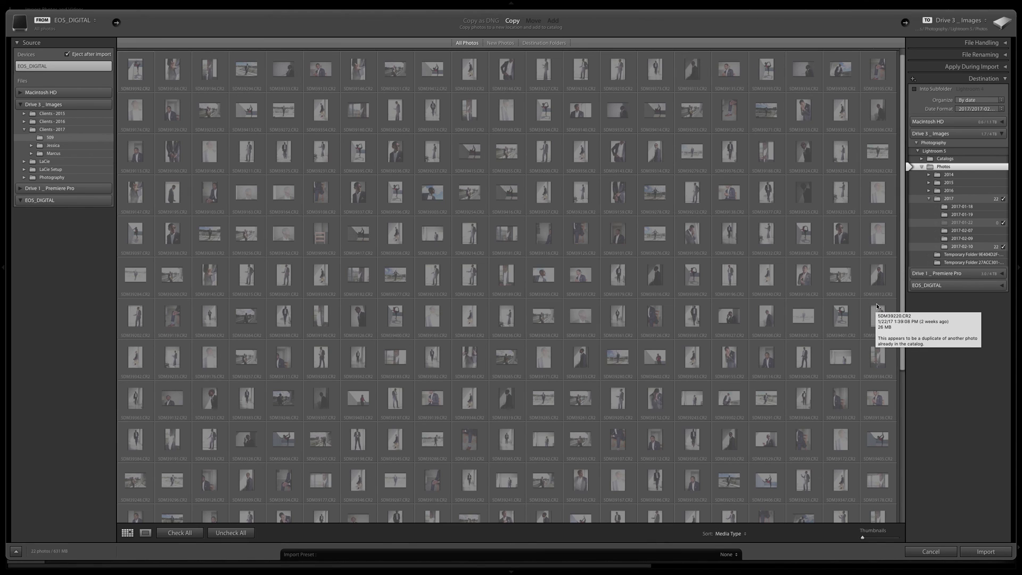